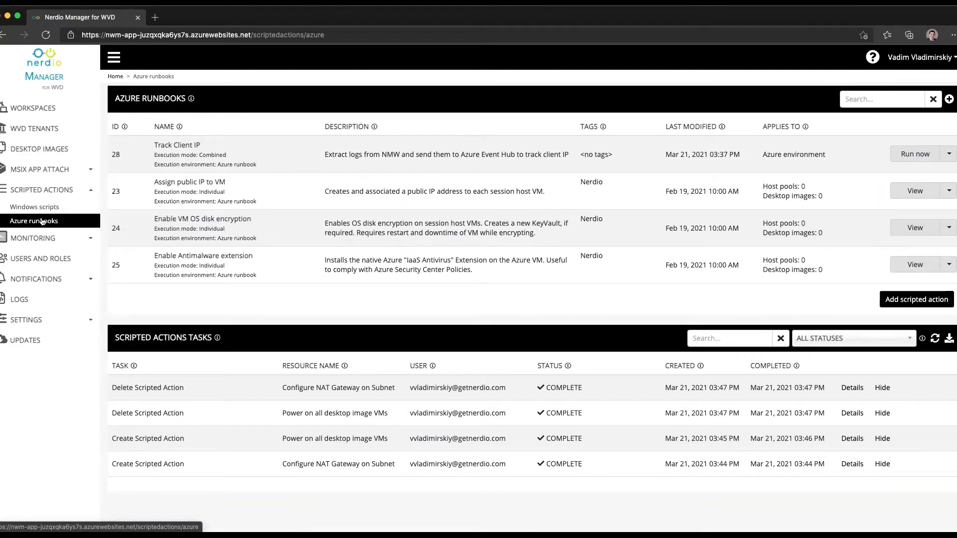
Open the VM deployment options of the AppAttach Demo host pool in Spring Update Workspace
left_click(25, 107)
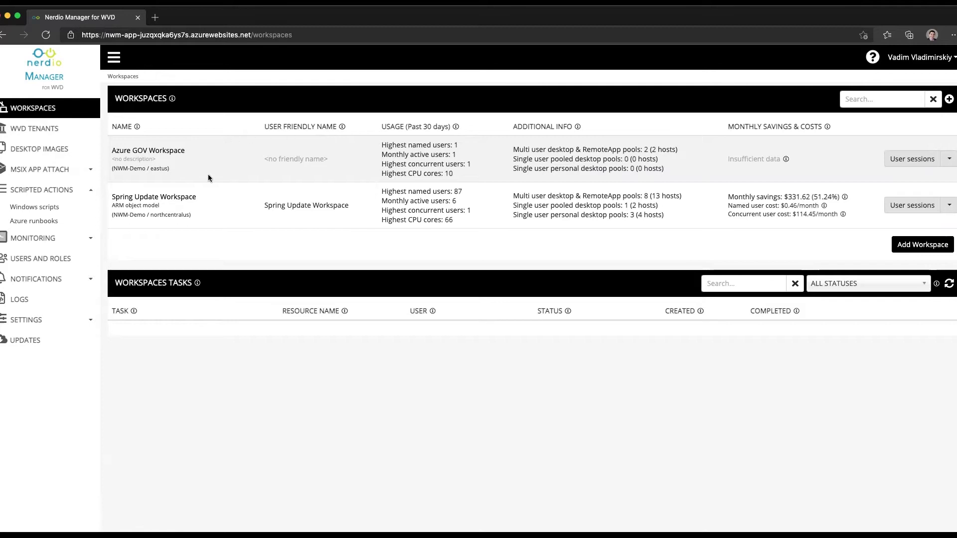
left_click(192, 202)
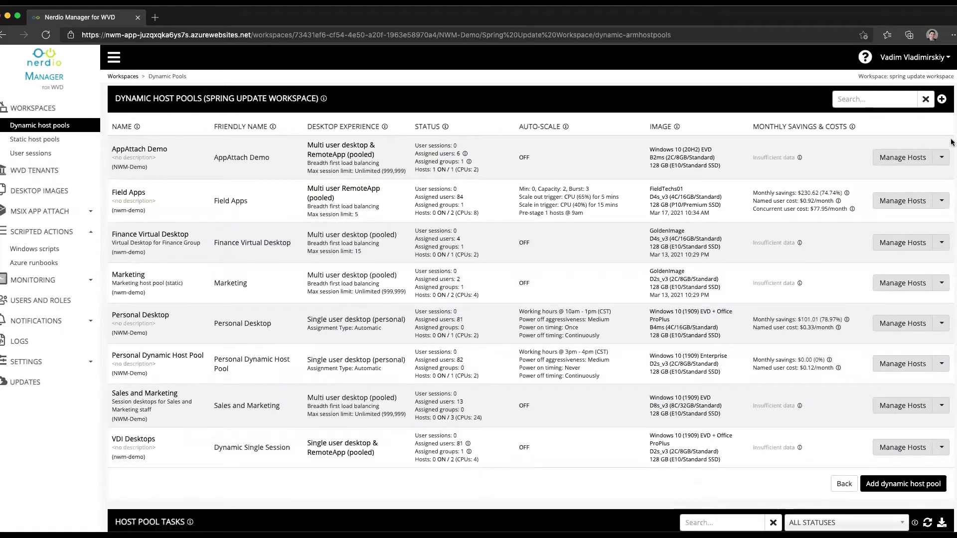
left_click(941, 157)
mouse_move(915, 179)
mouse_move(886, 207)
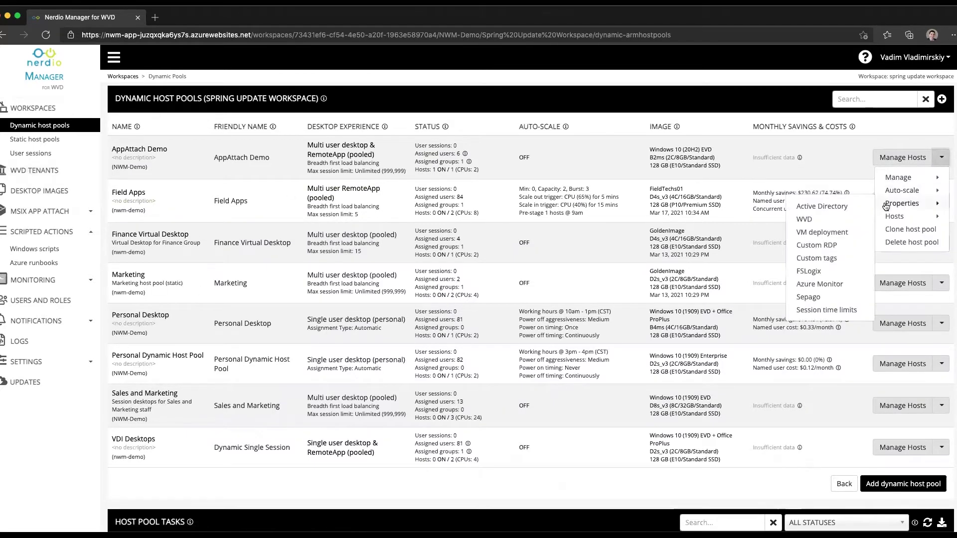
left_click(842, 231)
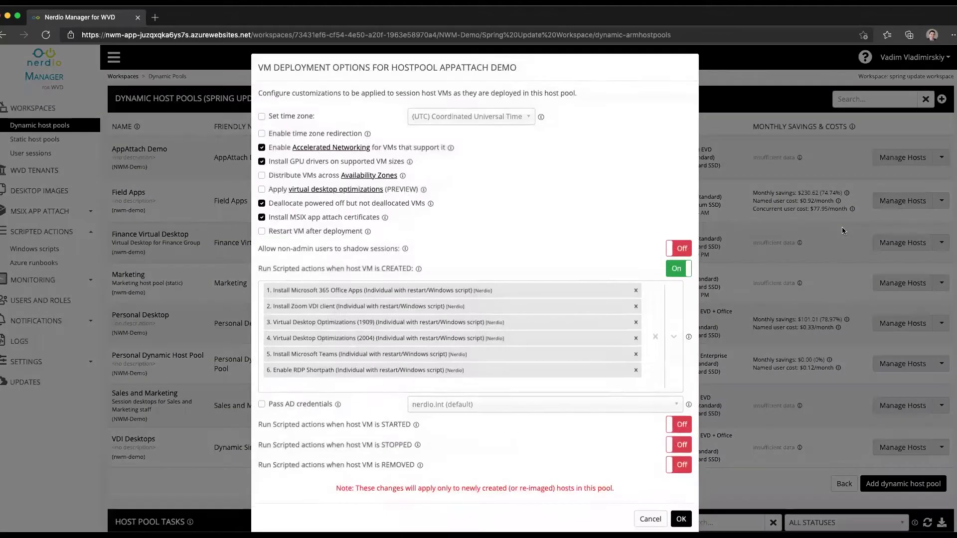
Clear all preset scripted actions that run when a host VM is created, leaving the option switched on
left_click(671, 273)
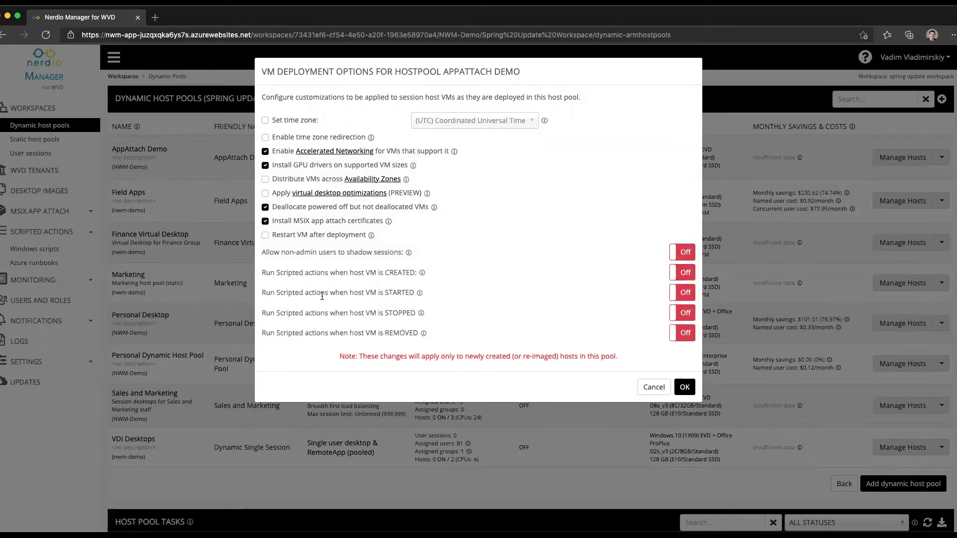
double_click(393, 272)
left_click(682, 272)
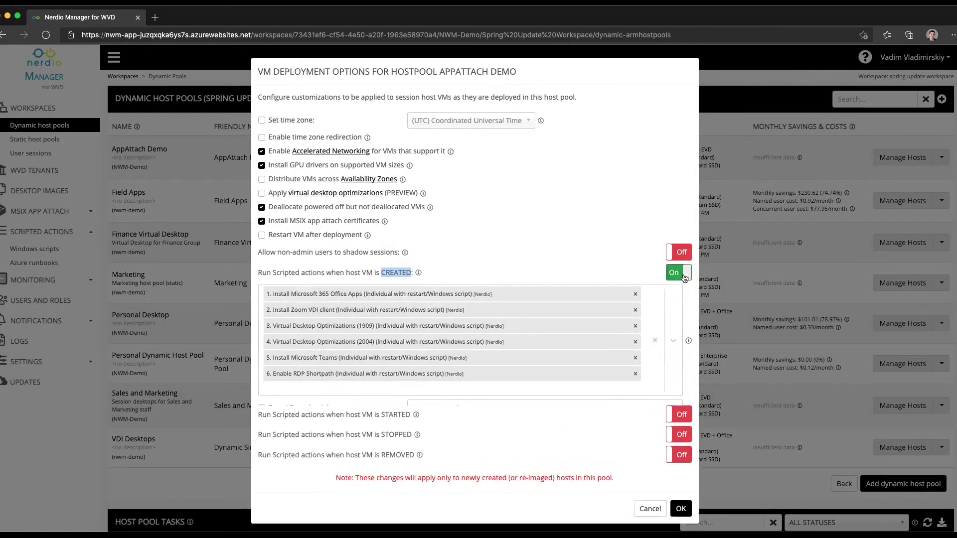
left_click(655, 340)
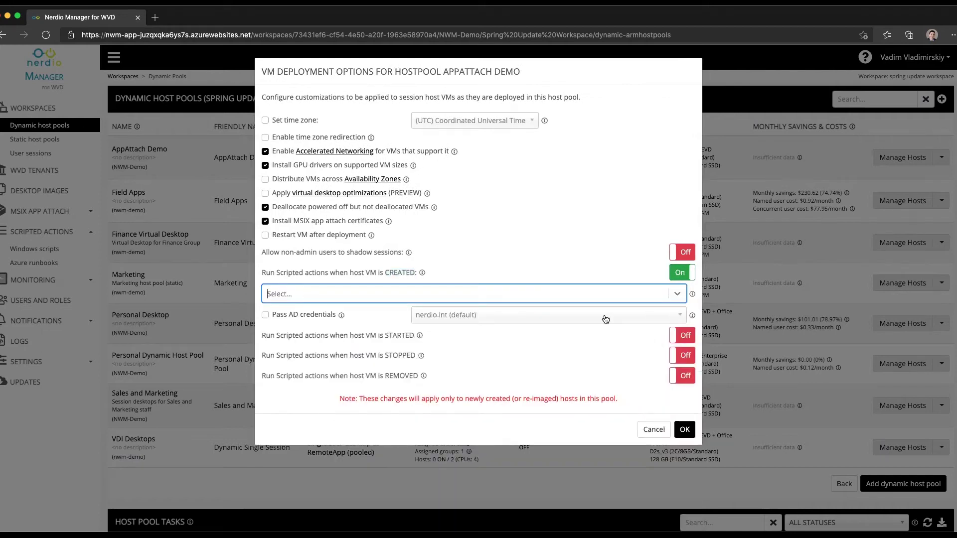
Add the Microsoft Edge via Chocolatey, Microsoft Teams and Zoom VDI client install scripts, in that order, to run when a host VM is created
type("install")
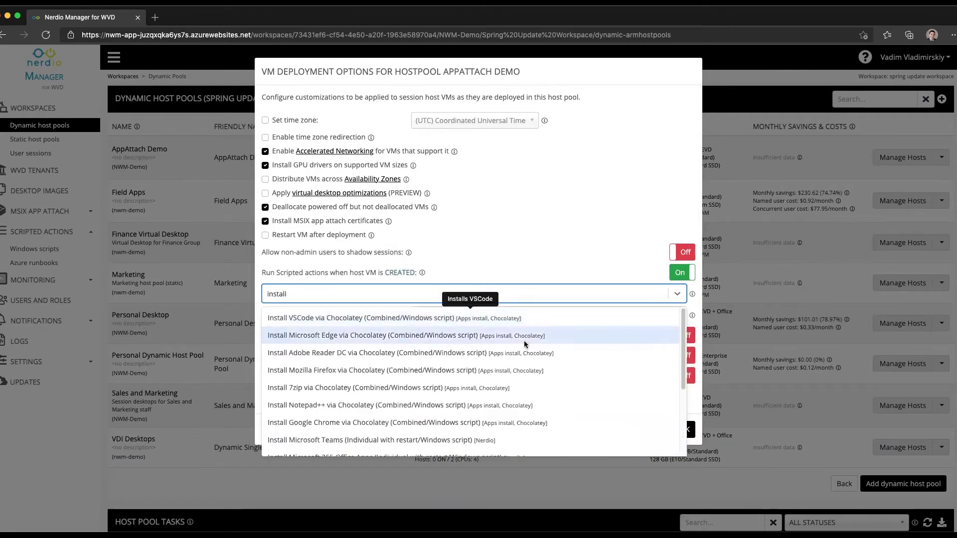
left_click(465, 337)
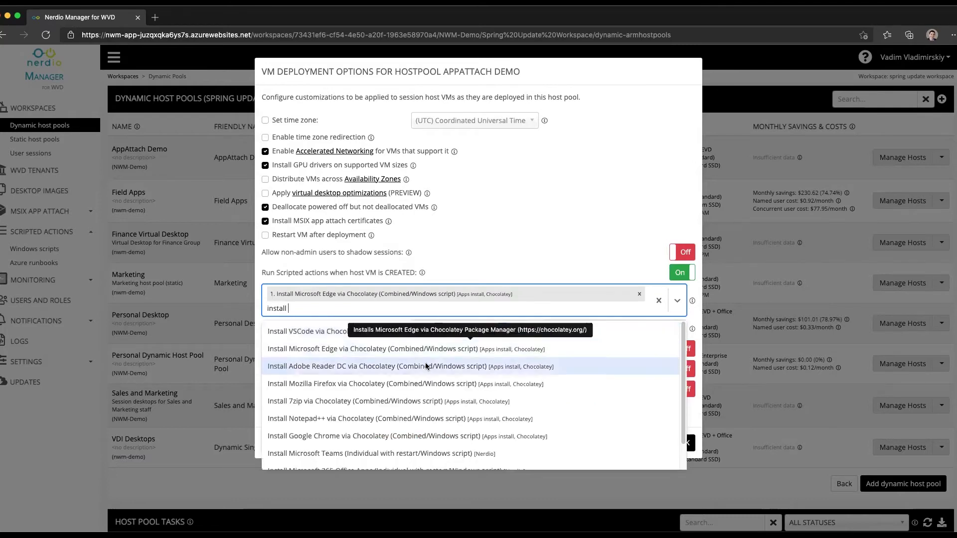
left_click(399, 452)
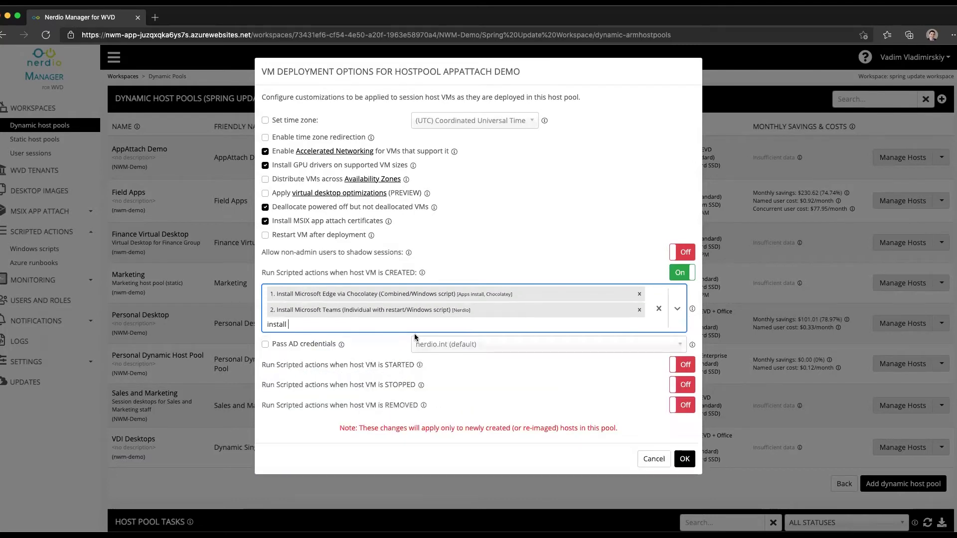
type("zoo")
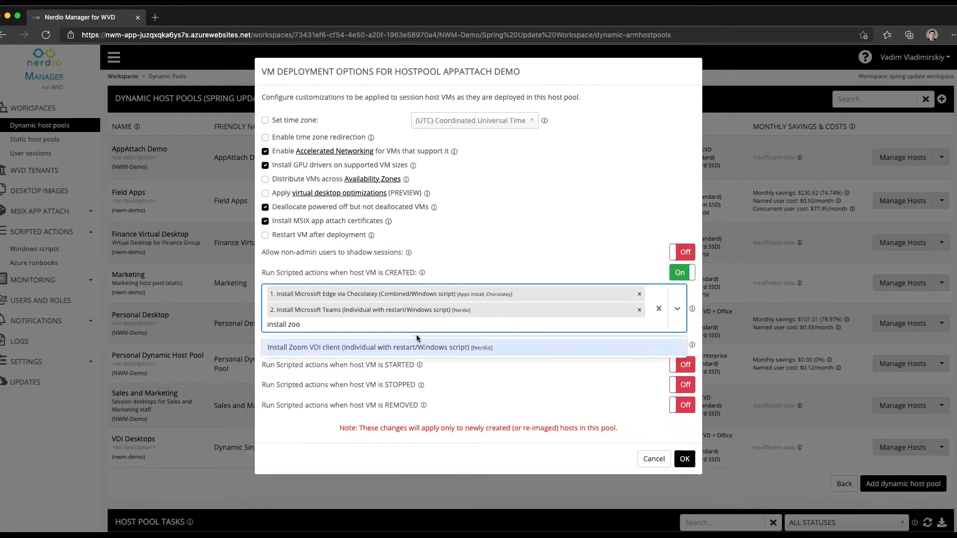
left_click(416, 344)
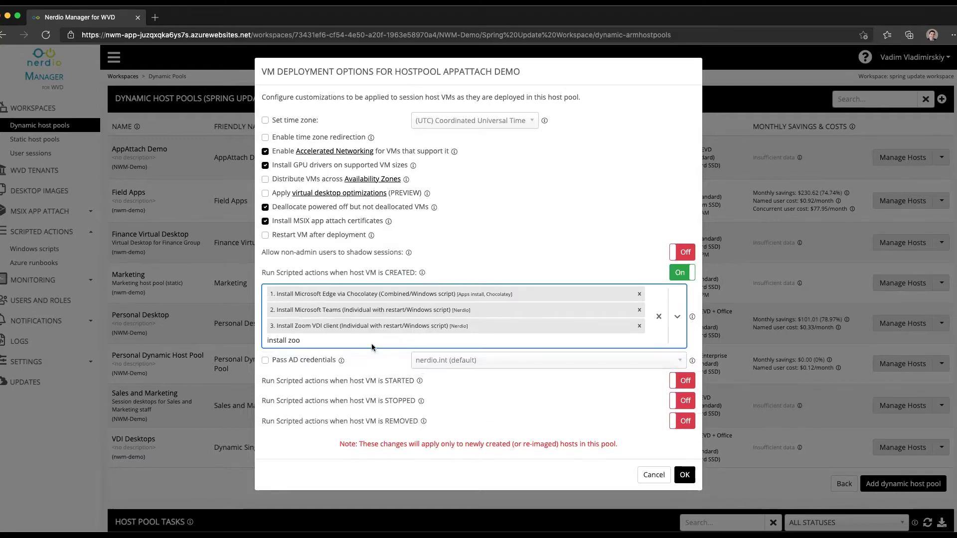
key("BackSpace")
key("BackSpace")
key("BackSpace")
key("BackSpace")
key("BackSpace")
key("BackSpace")
key("BackSpace")
key("BackSpace")
key("BackSpace")
key("BackSpace")
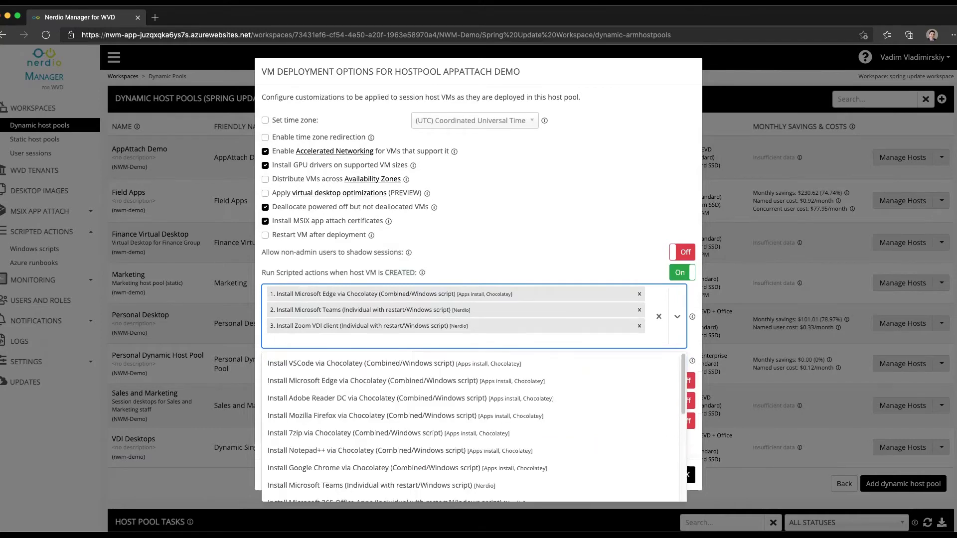
left_click(552, 220)
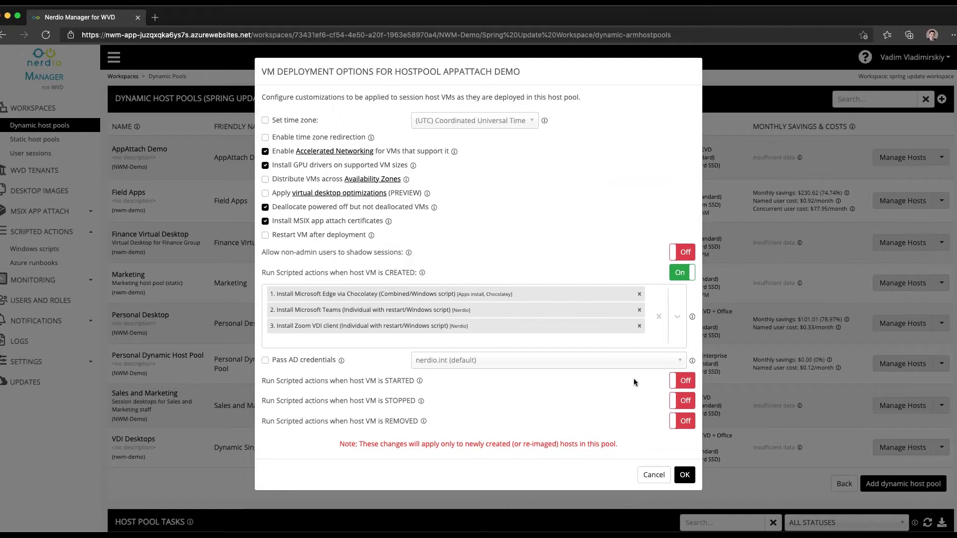
Enable scripted actions when a host VM is started, and add Enable WVD screen capture protection and Grant user local admin rights
left_click(682, 381)
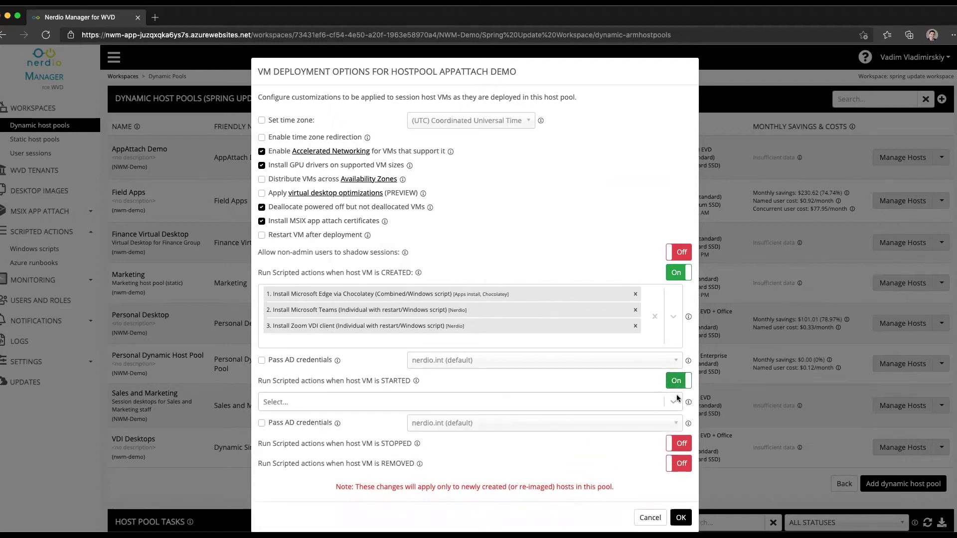
left_click(676, 403)
scroll(537, 424, "down", 5)
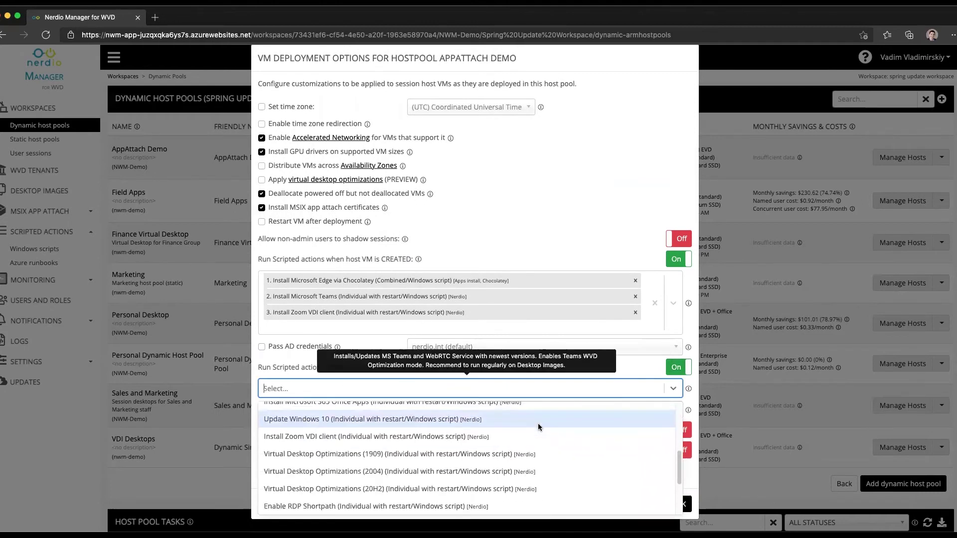
scroll(538, 423, "down", 3)
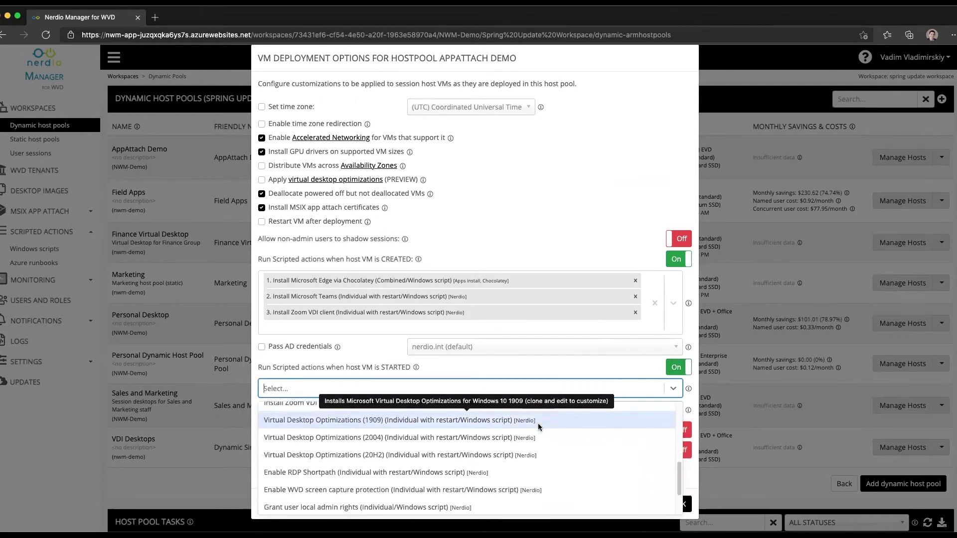
scroll(537, 423, "down", 1)
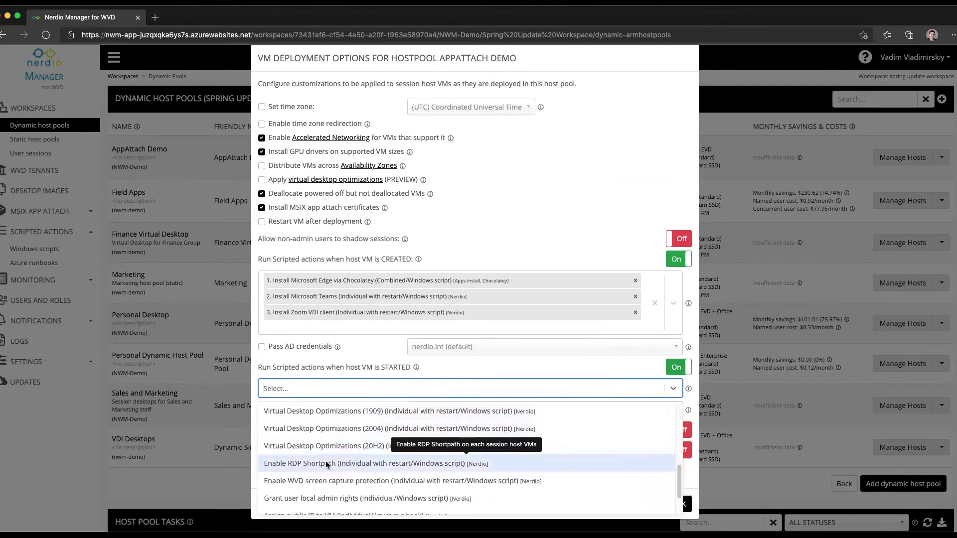
left_click(304, 480)
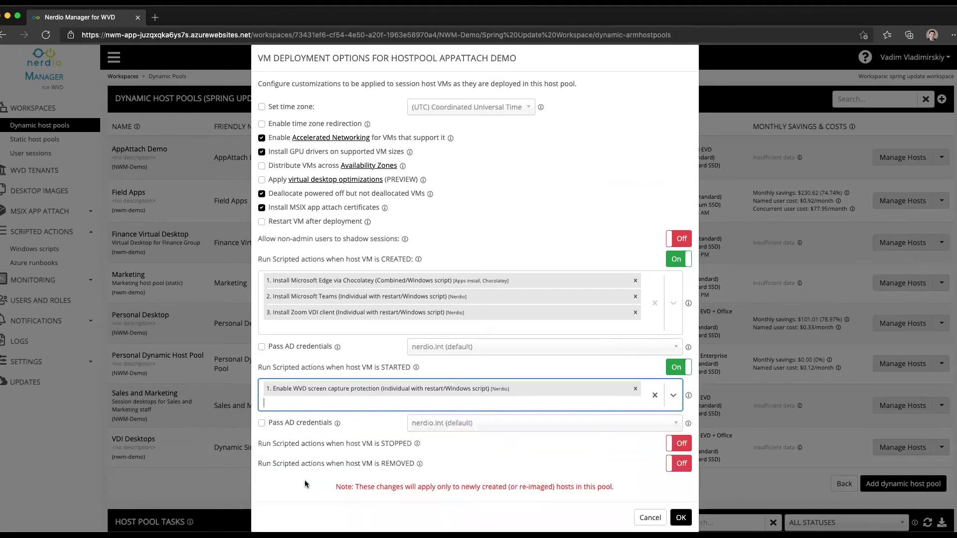
left_click(315, 410)
scroll(387, 466, "down", 10)
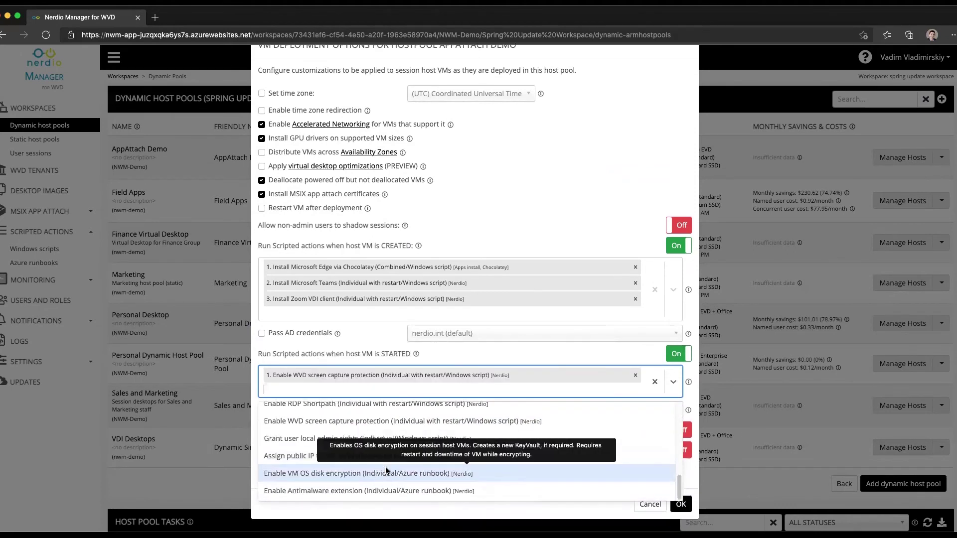
left_click(299, 442)
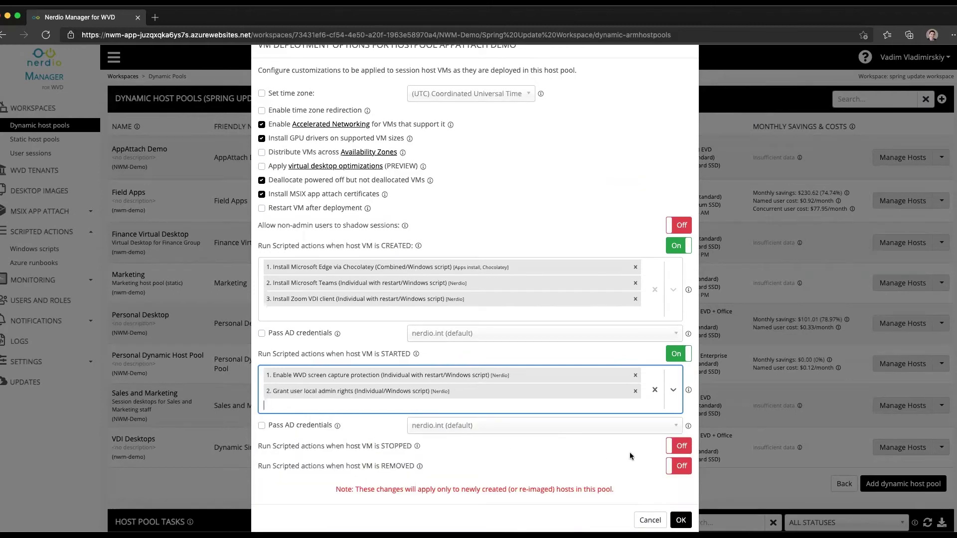
Enable running scripted actions when a host VM is stopped and when it is removed
left_click(669, 448)
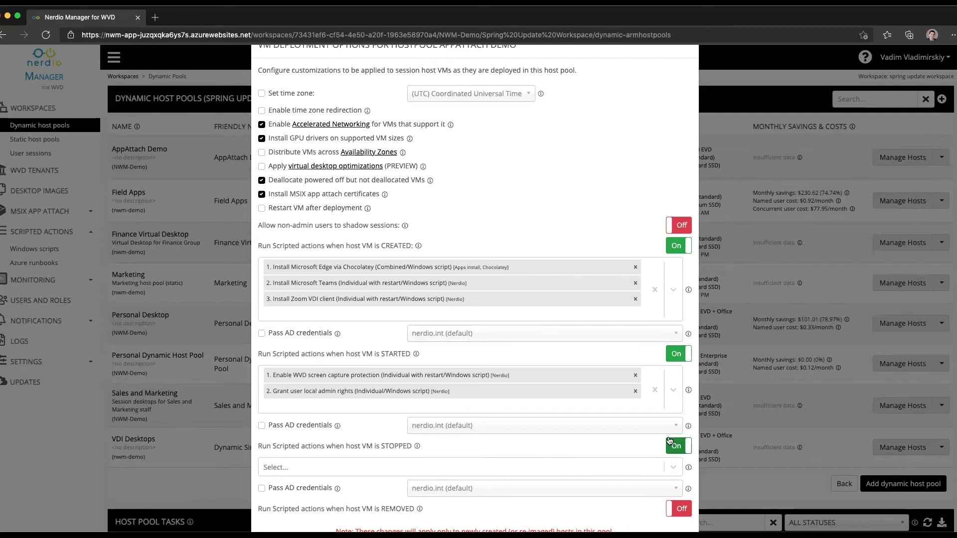
scroll(670, 441, "down", 2)
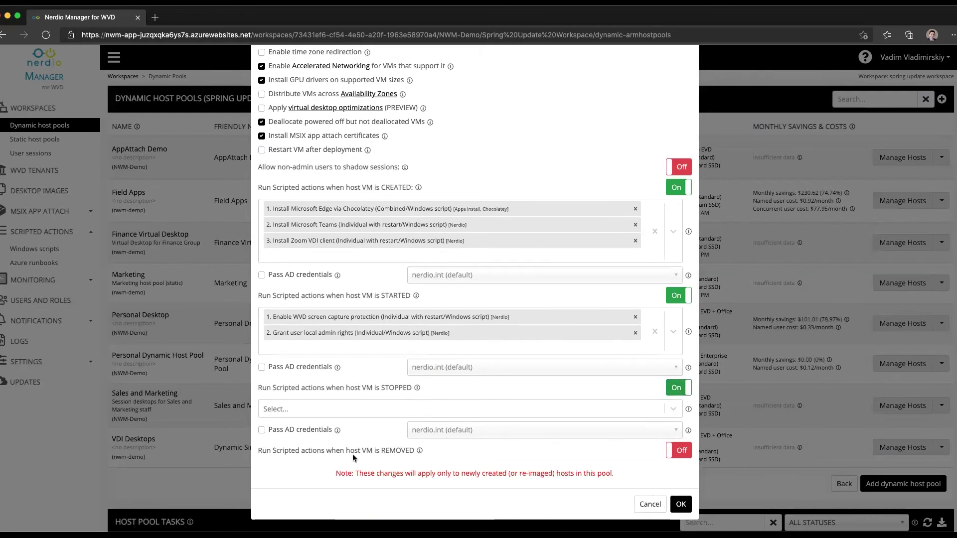
left_click(674, 451)
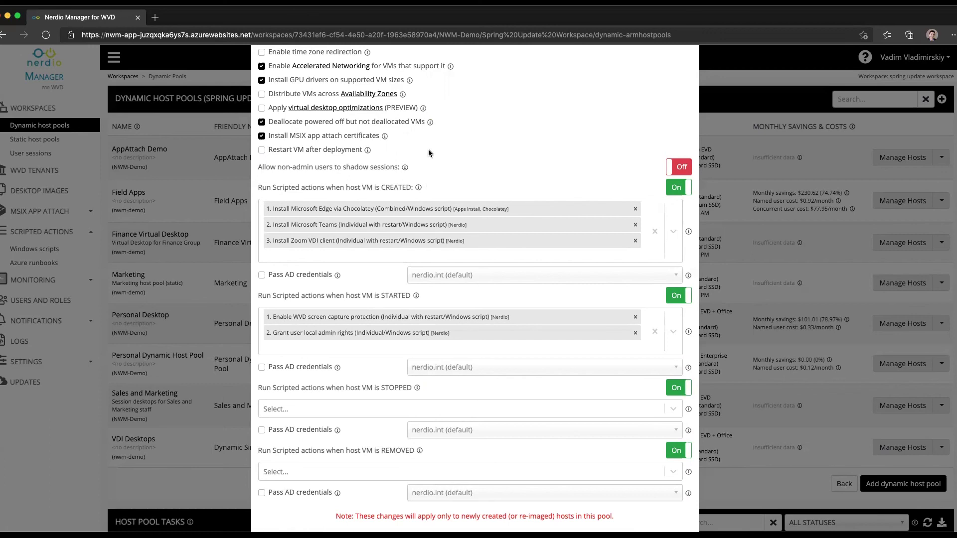
scroll(429, 148, "up", 3)
left_click_drag(258, 72, 328, 70)
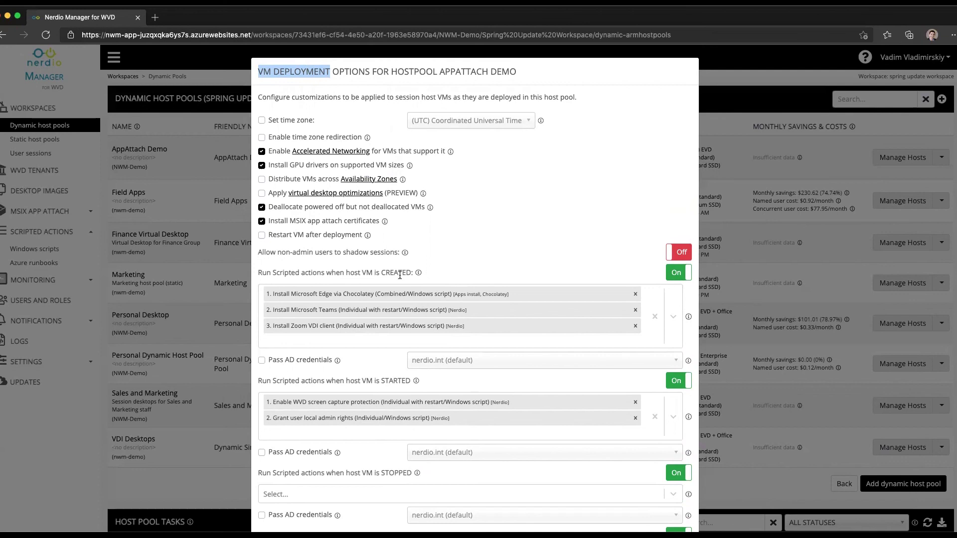
scroll(400, 275, "down", 3)
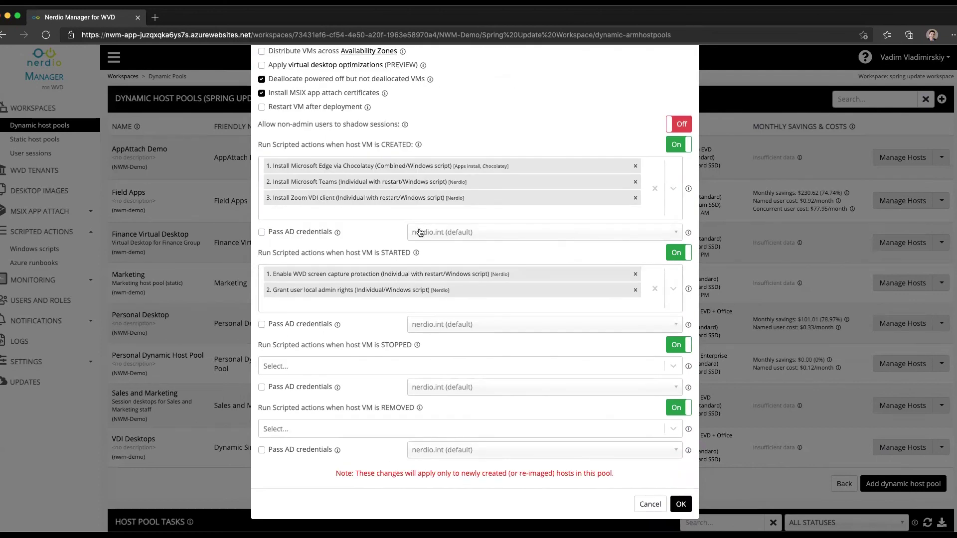